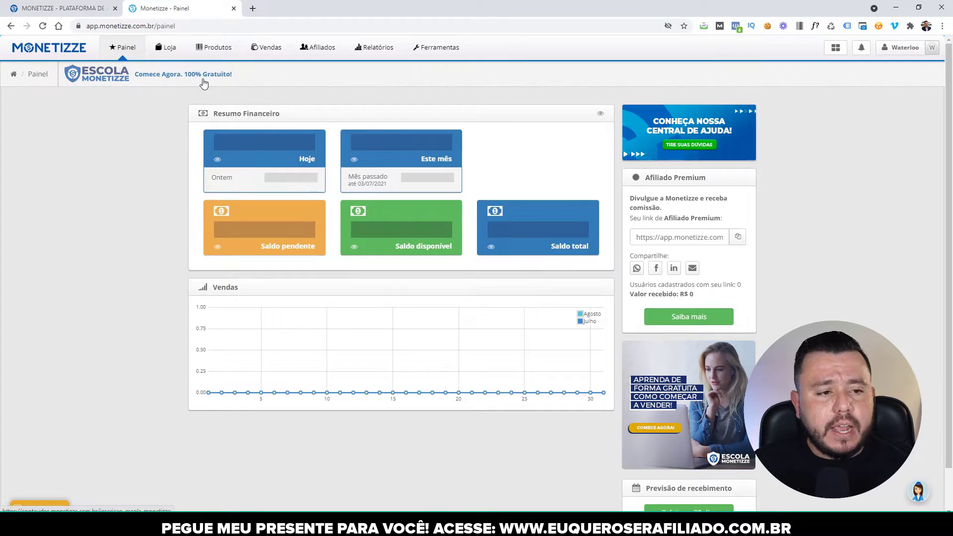
Step: Open the Monetizze store and bring up the detail page of the Lift Detox Caps product
left_click(170, 56)
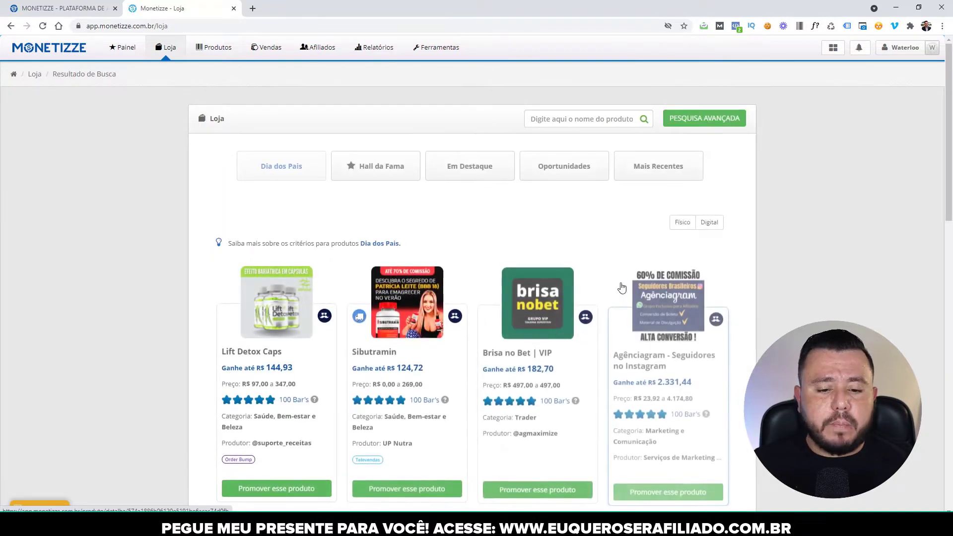
scroll(622, 288, "down", 2)
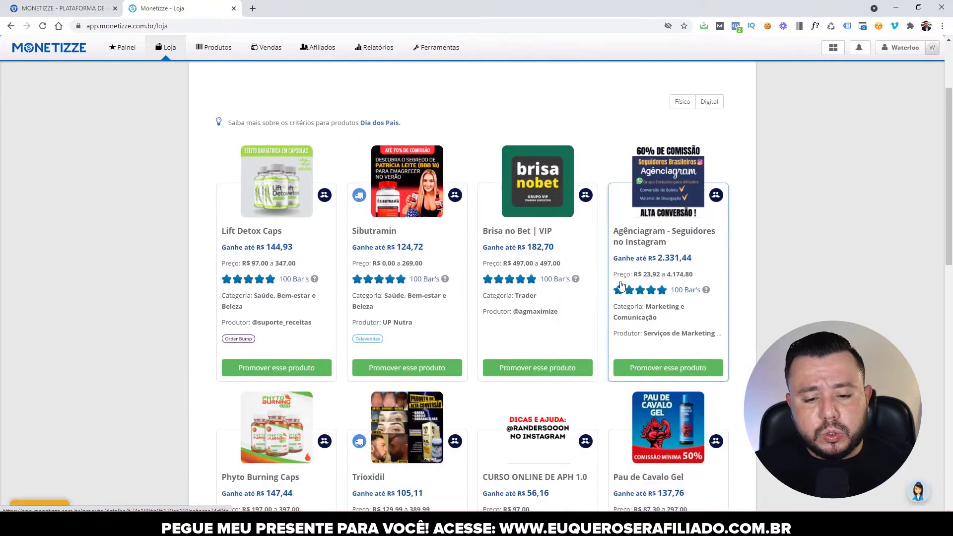
scroll(622, 285, "down", 1)
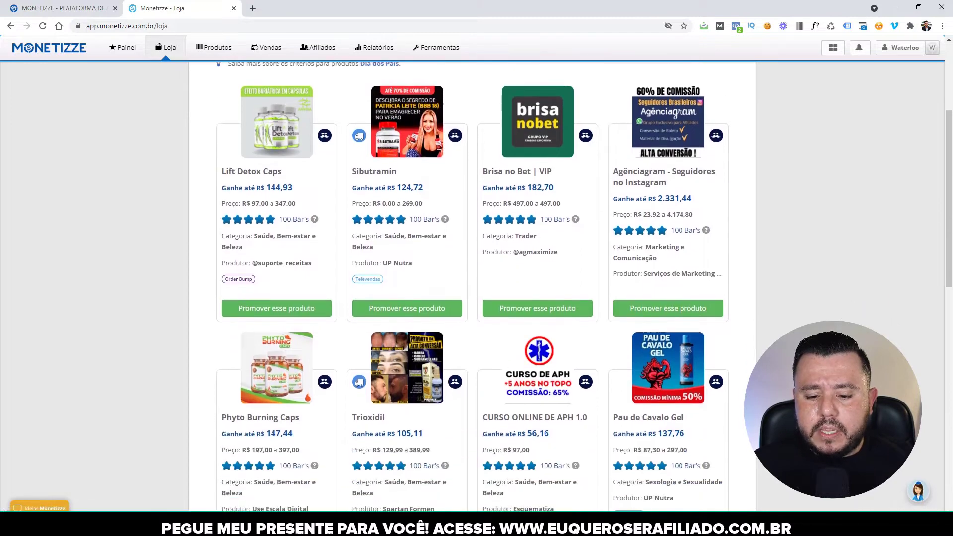
scroll(622, 285, "up", 4)
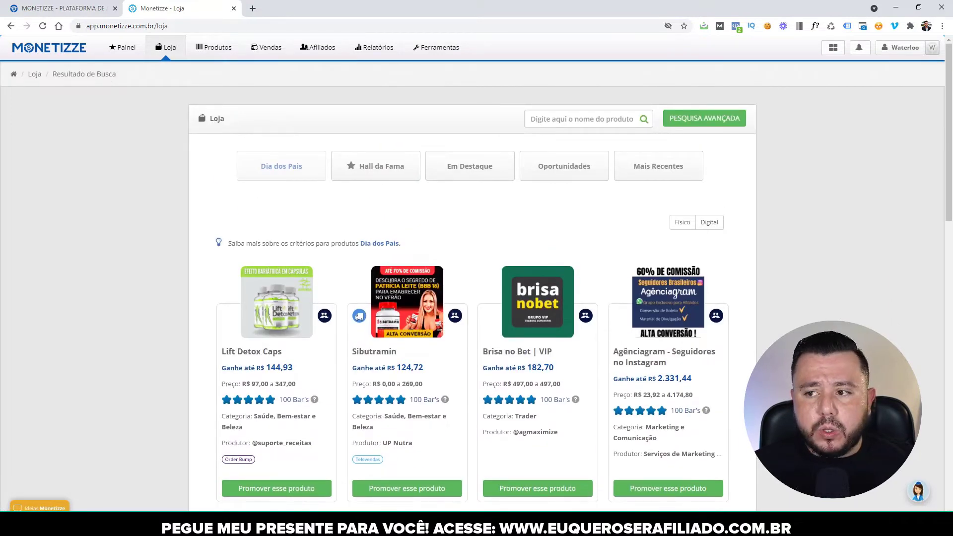
left_click(301, 320)
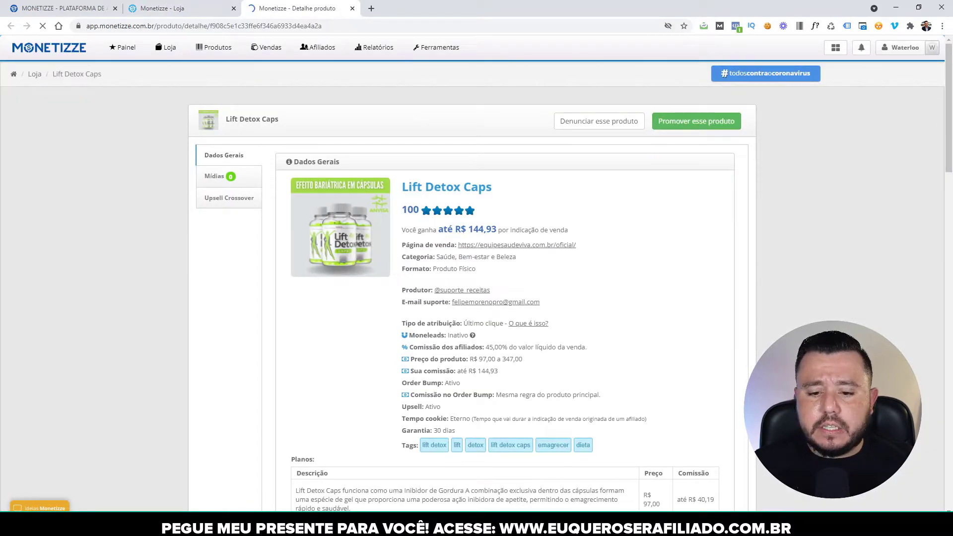
Step: Review the general data, plans, commissions and producer's affiliation rules of Lift Detox Caps
scroll(739, 336, "down", 2)
scroll(553, 208, "up", 2)
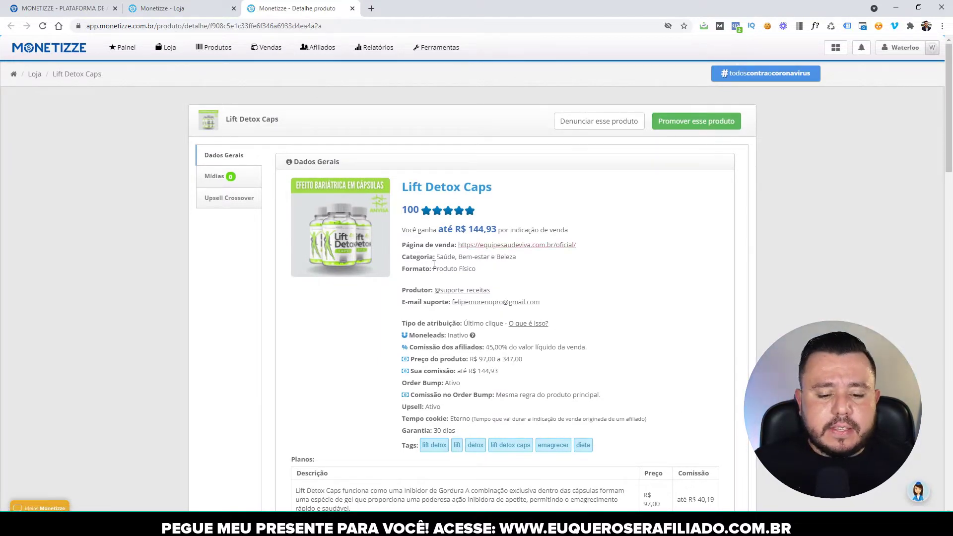
scroll(497, 288, "down", 1)
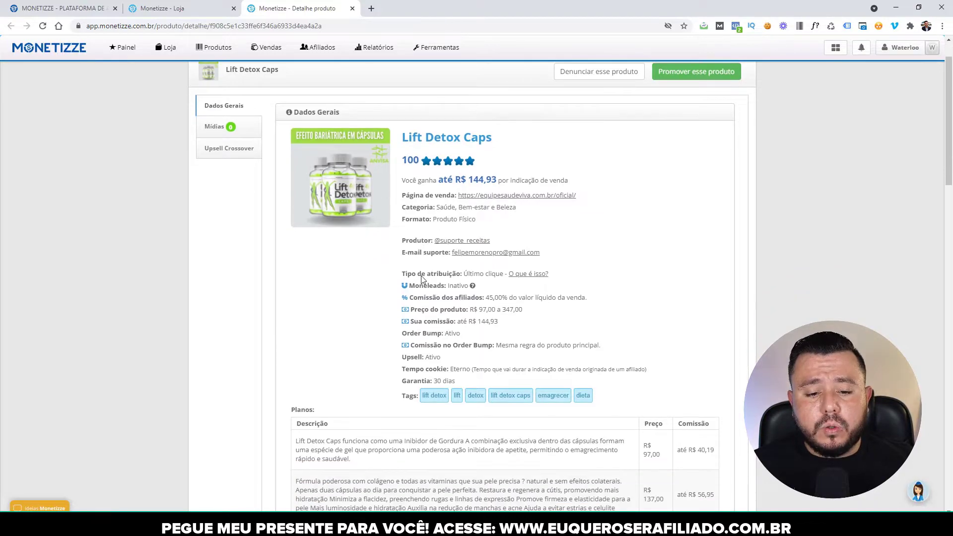
scroll(568, 324, "down", 15)
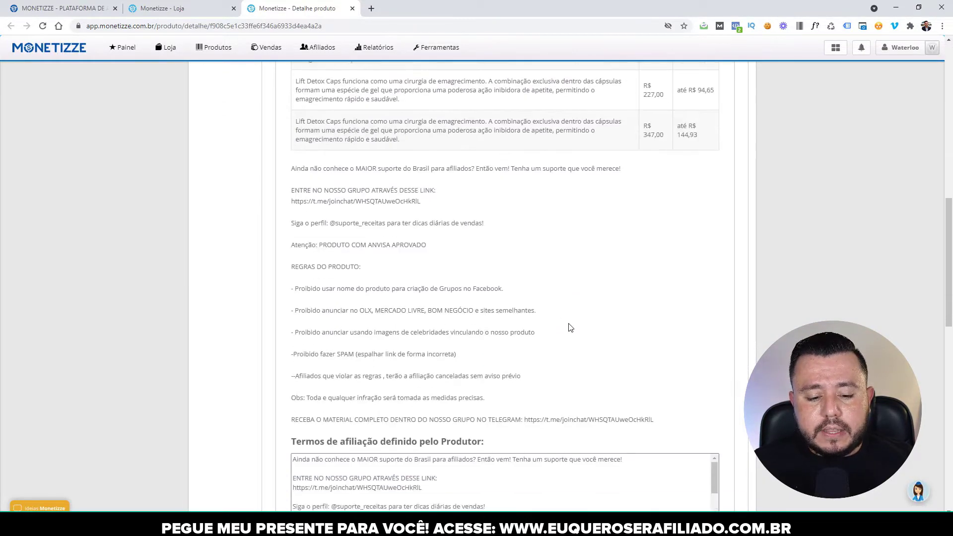
scroll(571, 328, "down", 4)
scroll(570, 328, "up", 20)
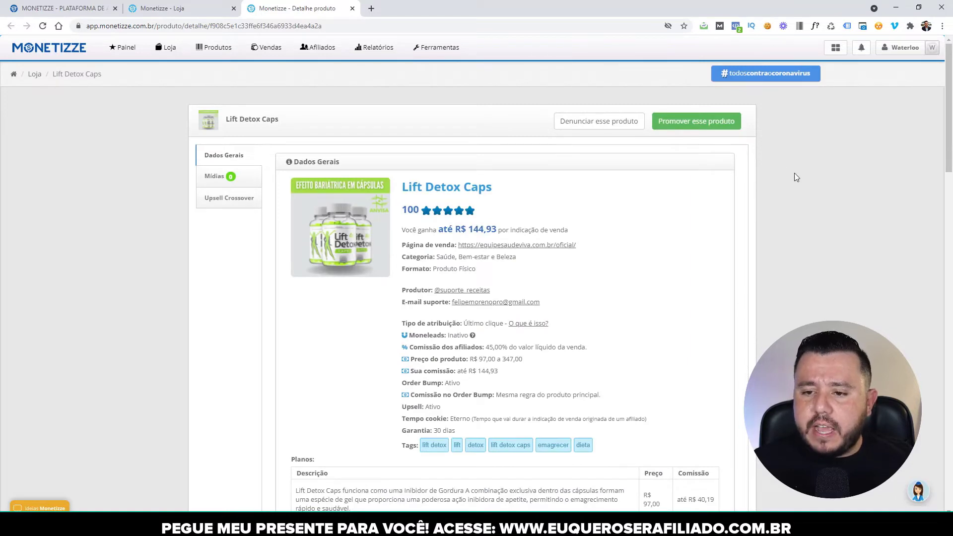
Step: Join Lift Detox Caps as an affiliate, accepting the producer's terms, and display the resulting promotion links
left_click(721, 130)
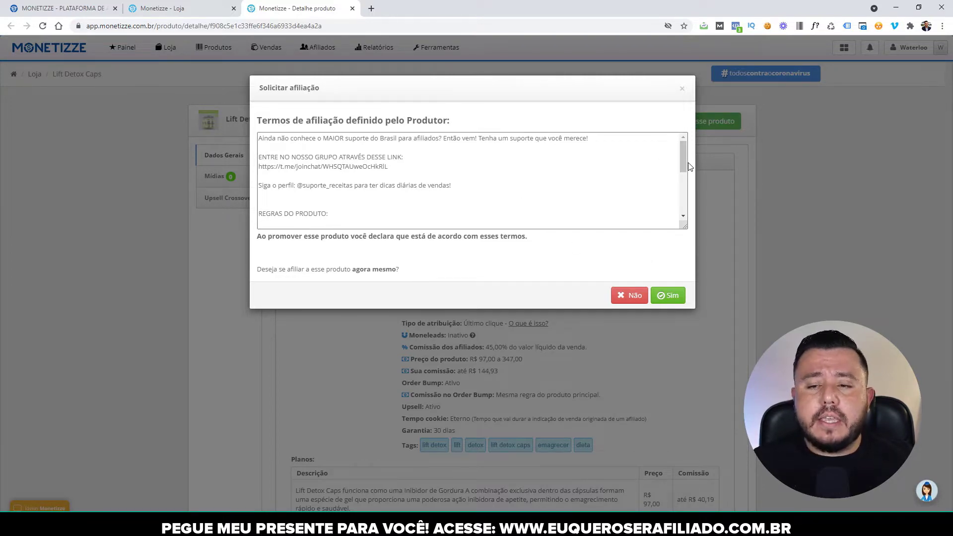
left_click_drag(684, 153, 684, 132)
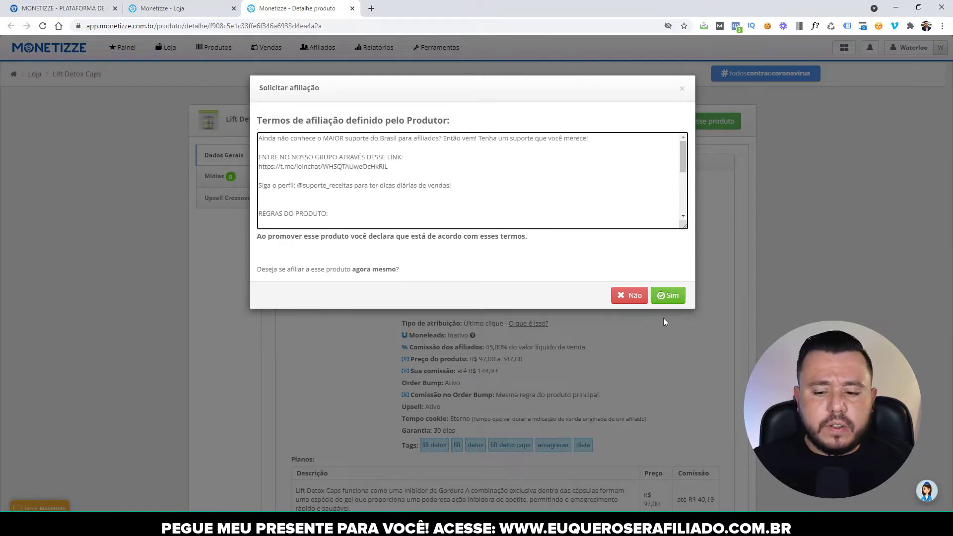
left_click(671, 295)
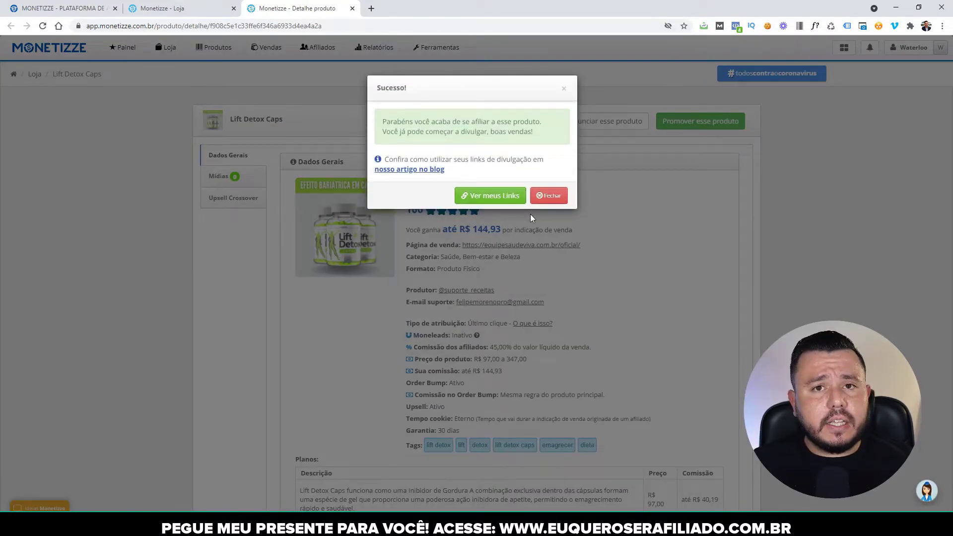
left_click(513, 198)
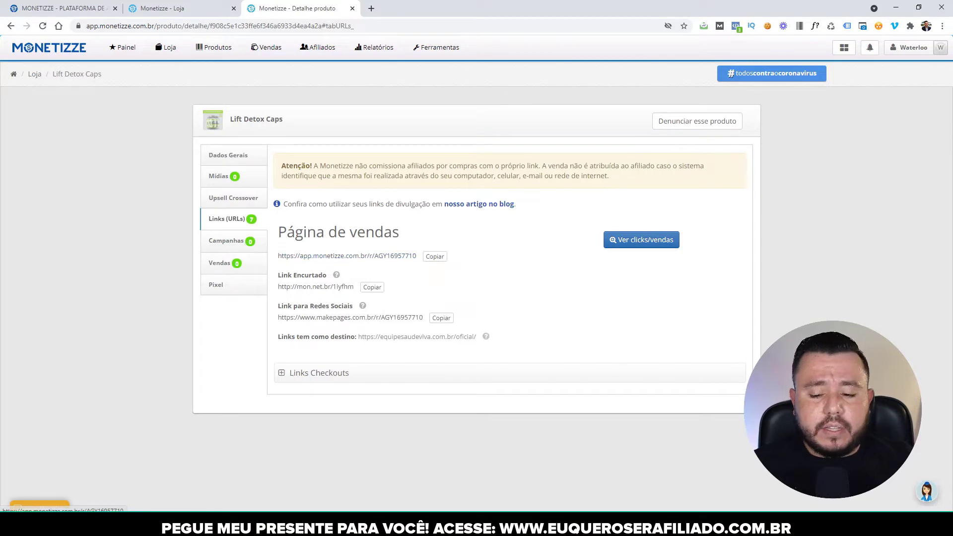
Step: Examine the checkout links for the Lift Detox Caps plans and copy the shortened link of the sales page
left_click(289, 379)
scroll(498, 399, "down", 10)
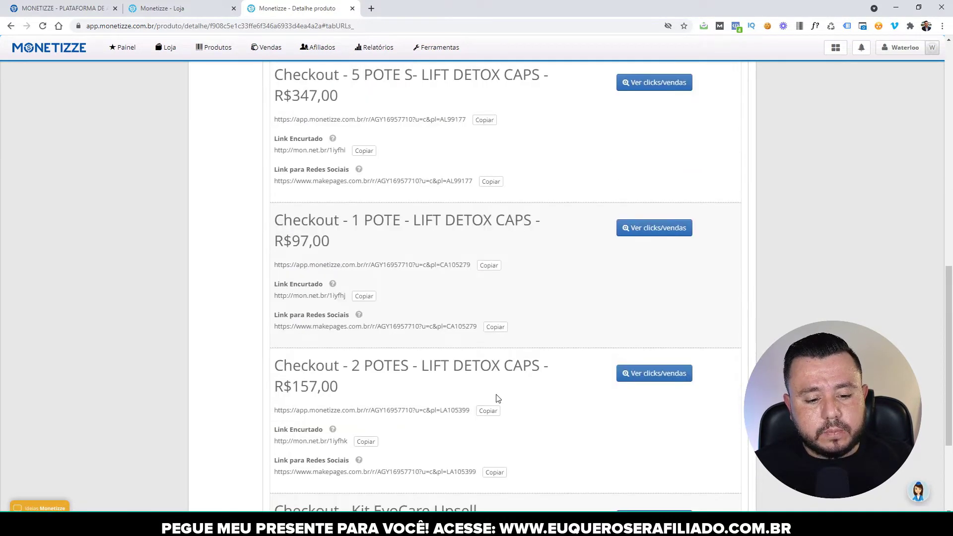
scroll(498, 399, "up", 10)
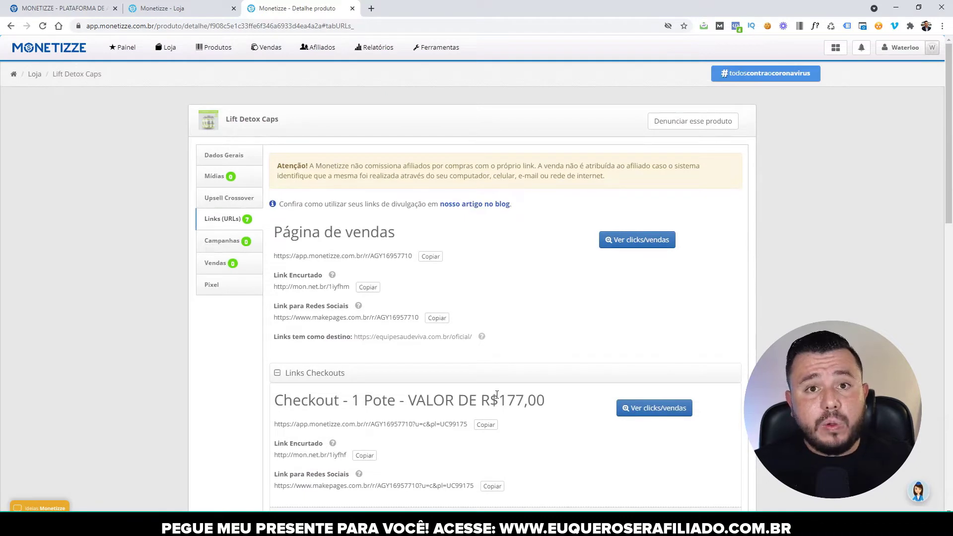
scroll(497, 394, "down", 3)
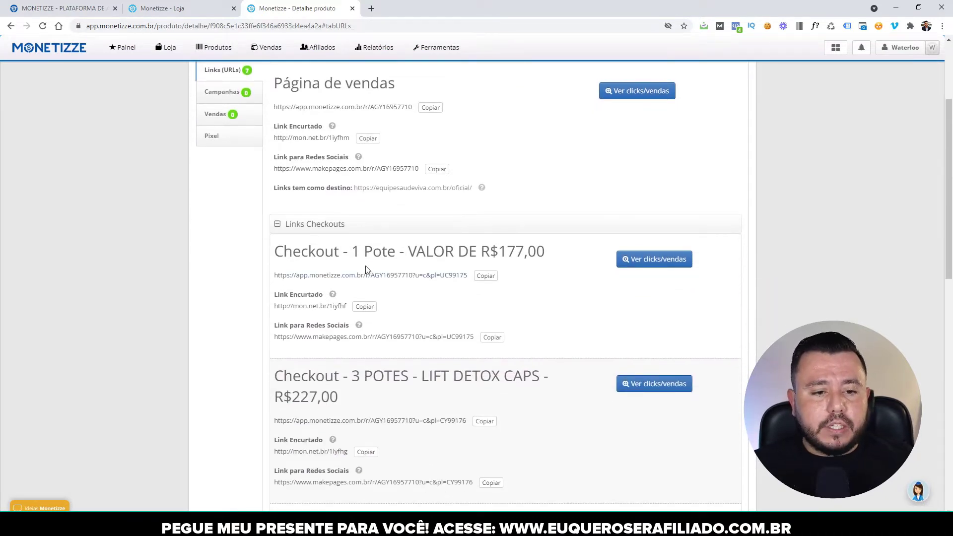
scroll(366, 269, "up", 1)
left_click(278, 279)
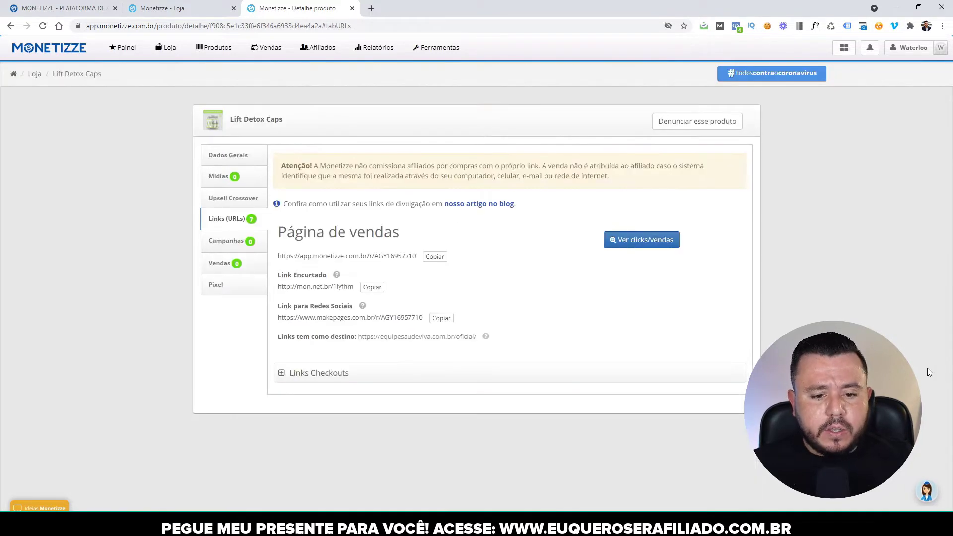
left_click(372, 288)
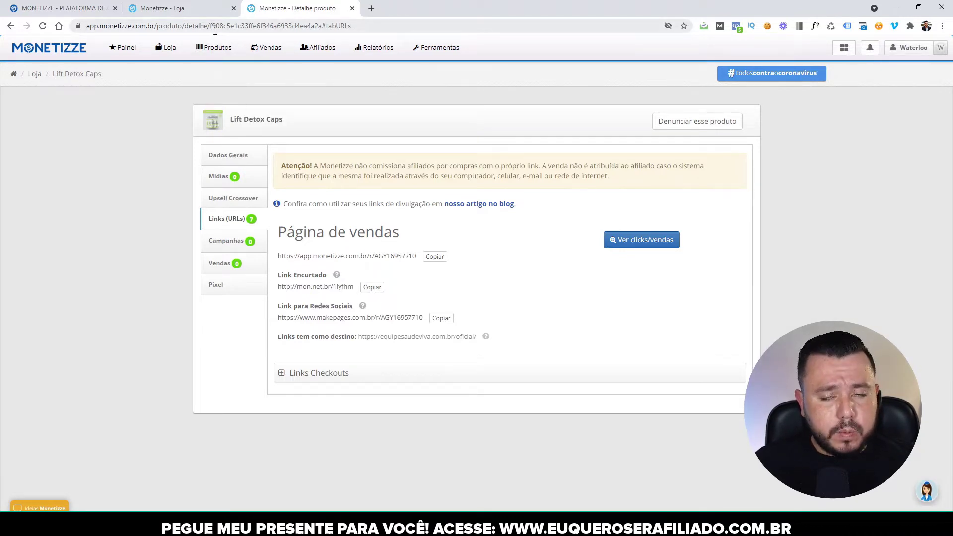
Step: Return to the store and examine the commissions, prices, ratings and categories of the Dia dos Pais products
left_click(202, 10)
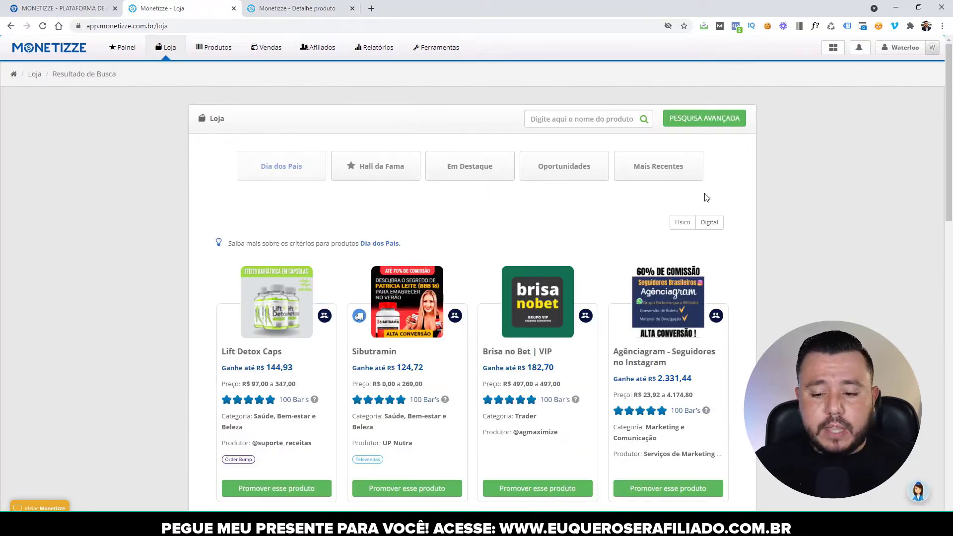
scroll(800, 251, "down", 6)
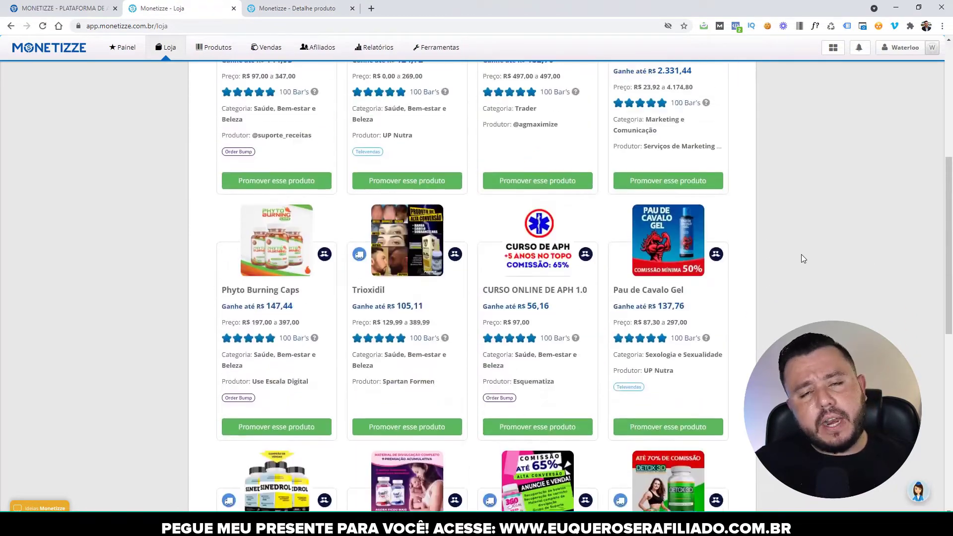
scroll(802, 254, "up", 6)
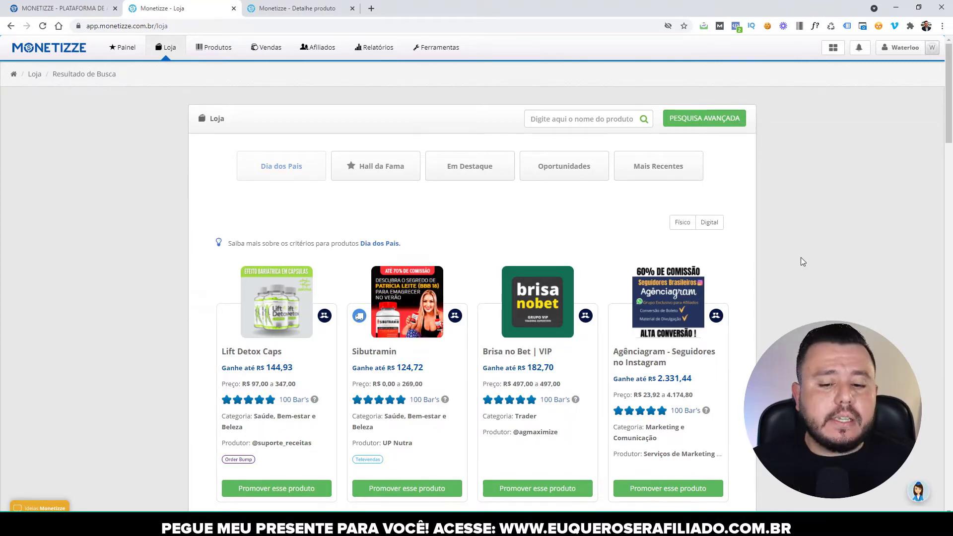
scroll(800, 257, "down", 9)
scroll(836, 287, "up", 9)
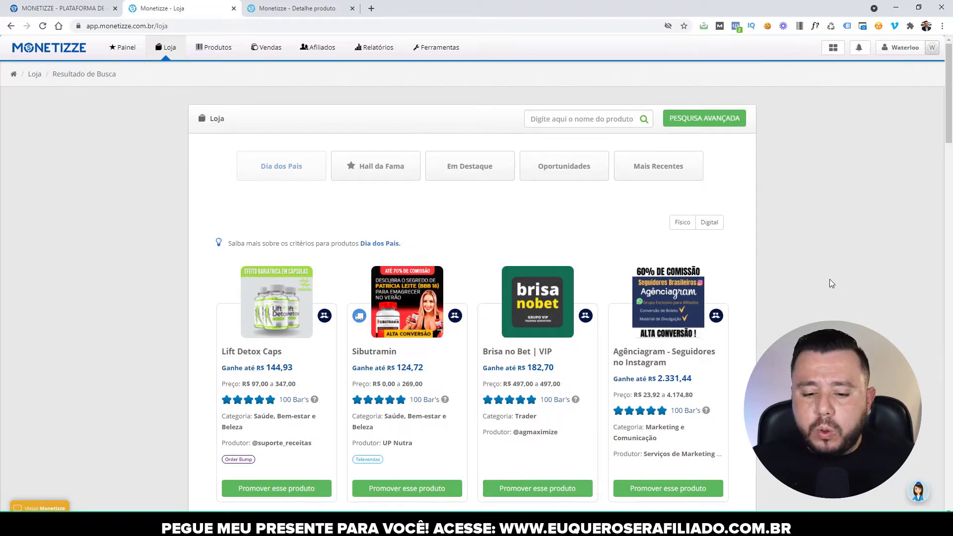
scroll(830, 279, "down", 7)
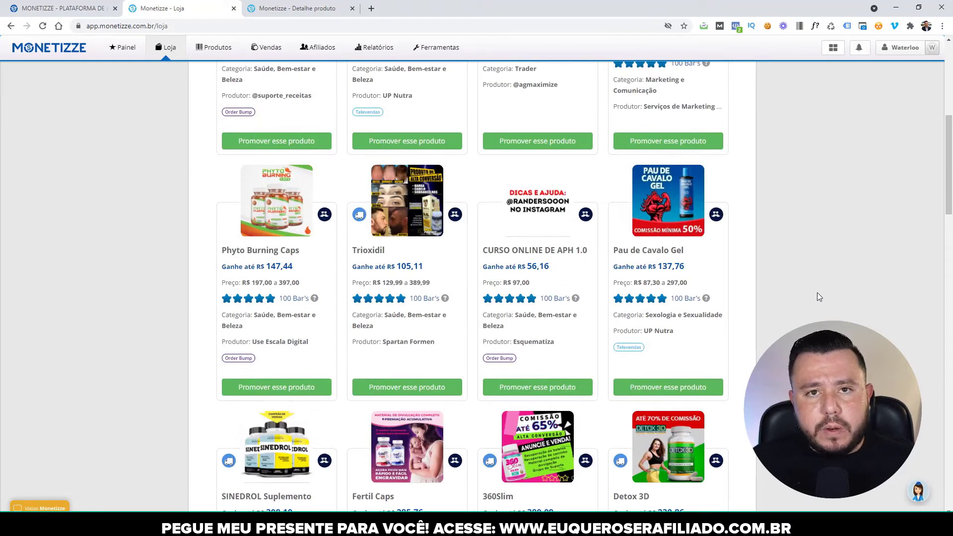
scroll(785, 300, "down", 2)
scroll(785, 303, "down", 3)
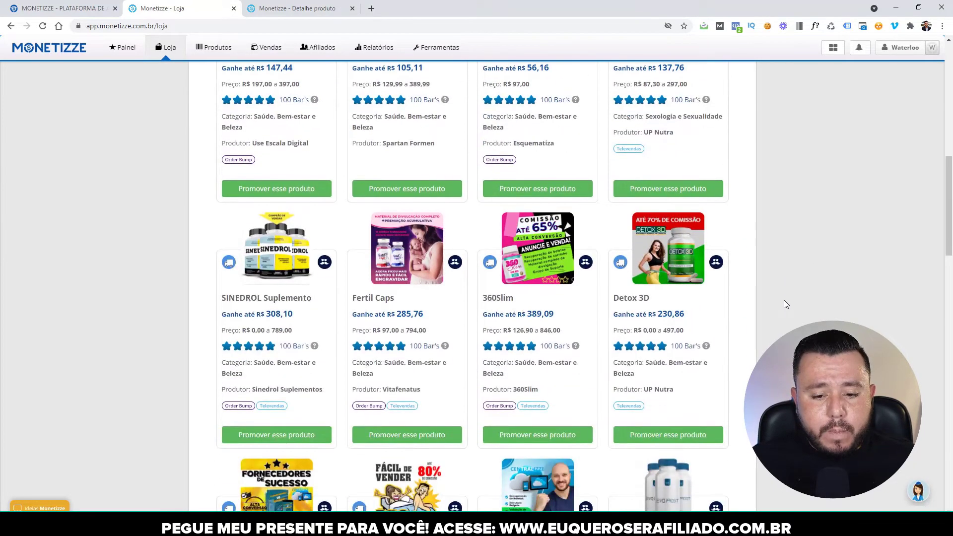
scroll(785, 304, "up", 8)
scroll(784, 304, "up", 3)
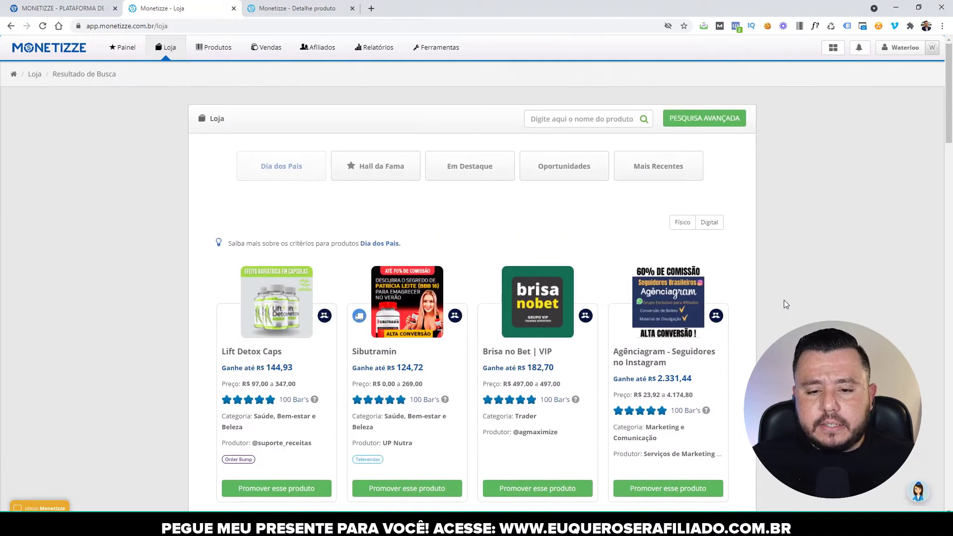
scroll(785, 297, "down", 1)
scroll(785, 298, "down", 1)
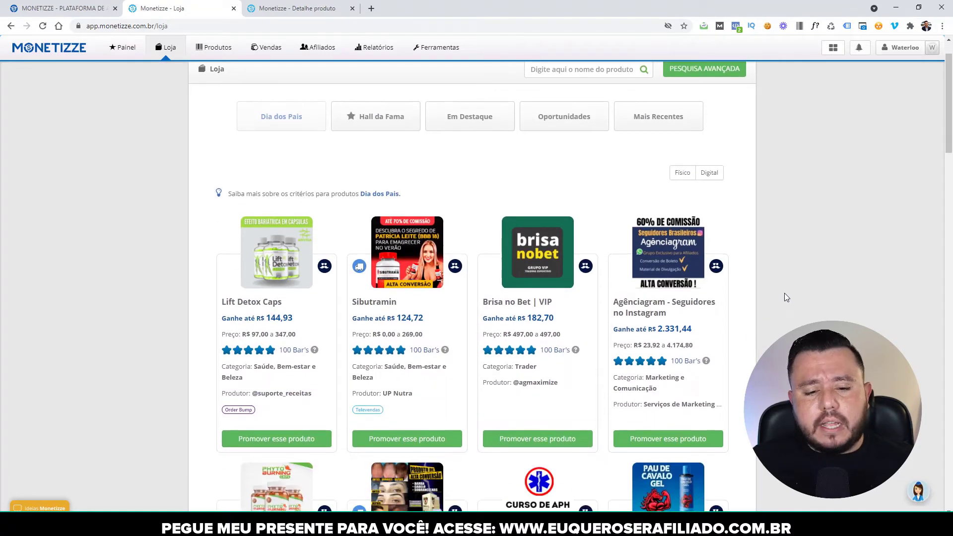
scroll(782, 301, "down", 2)
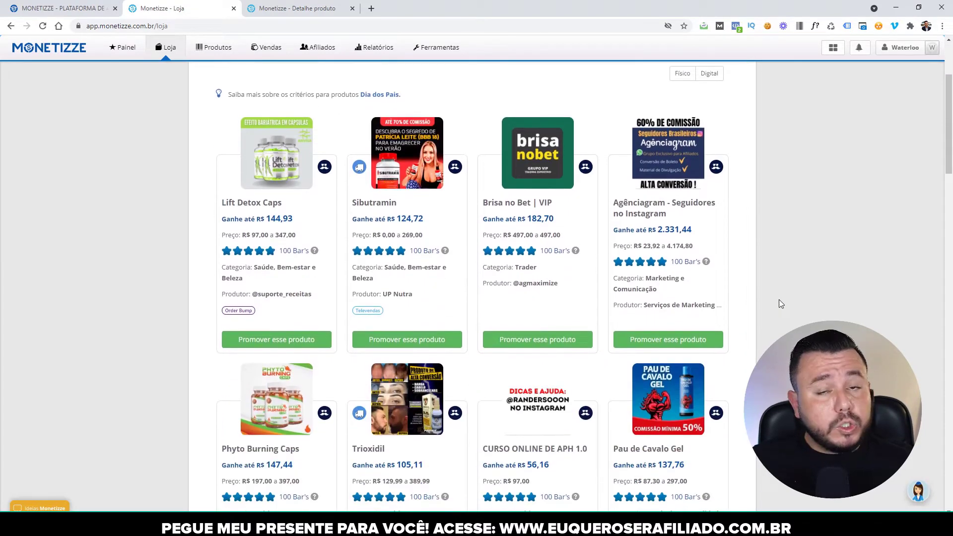
scroll(780, 300, "down", 1)
scroll(778, 297, "up", 4)
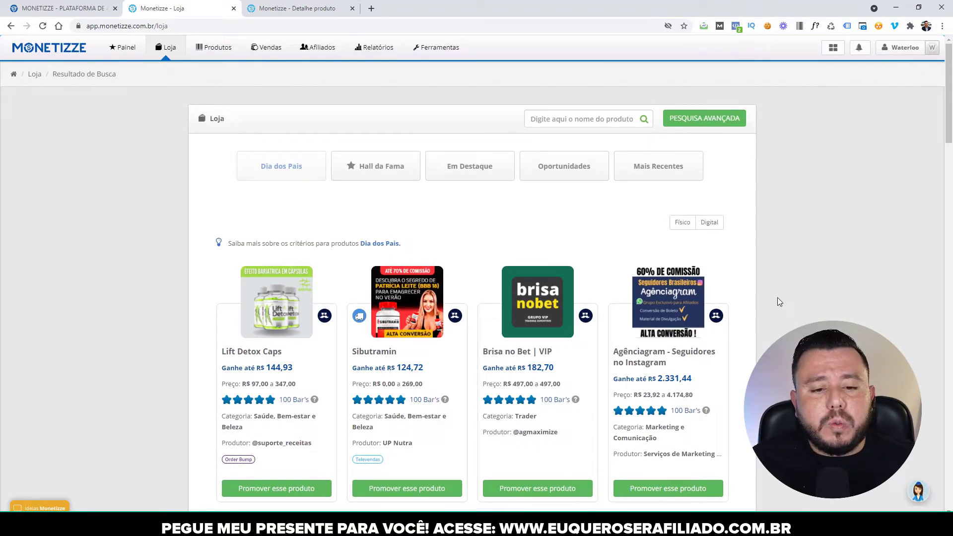
scroll(778, 298, "down", 5)
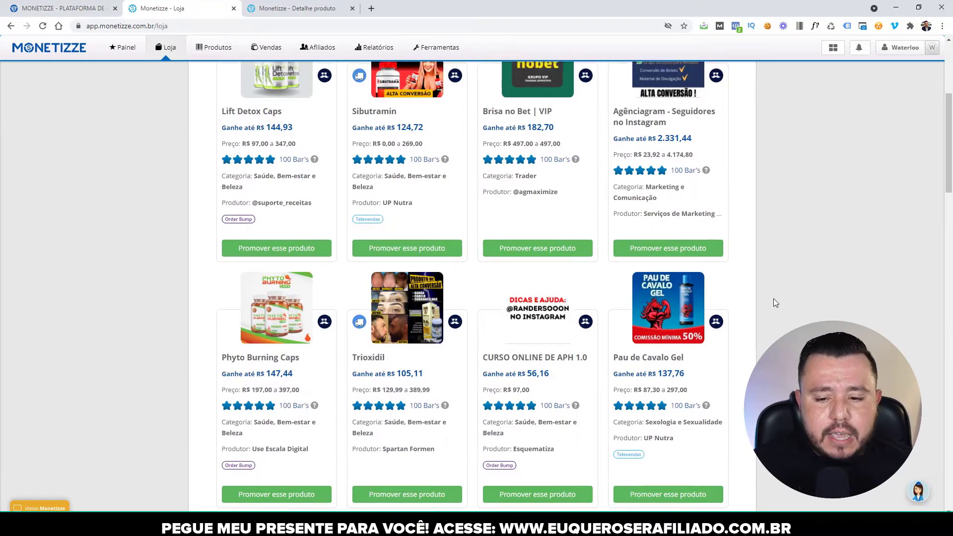
scroll(774, 299, "up", 3)
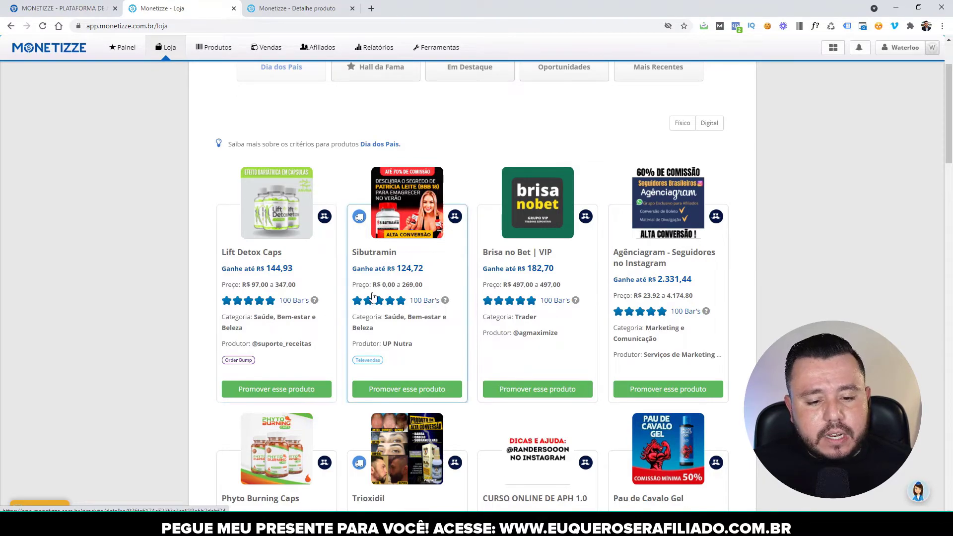
scroll(652, 350, "down", 5)
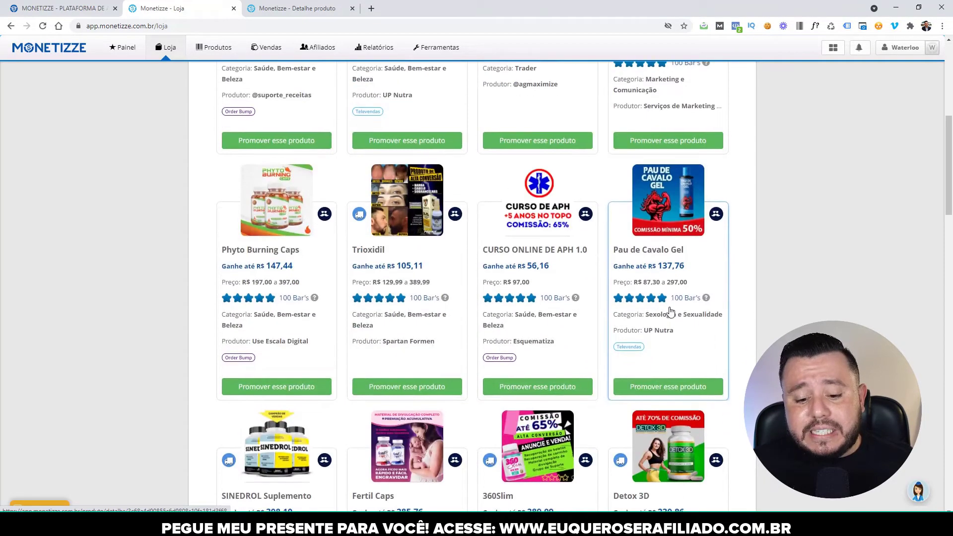
scroll(653, 351, "down", 5)
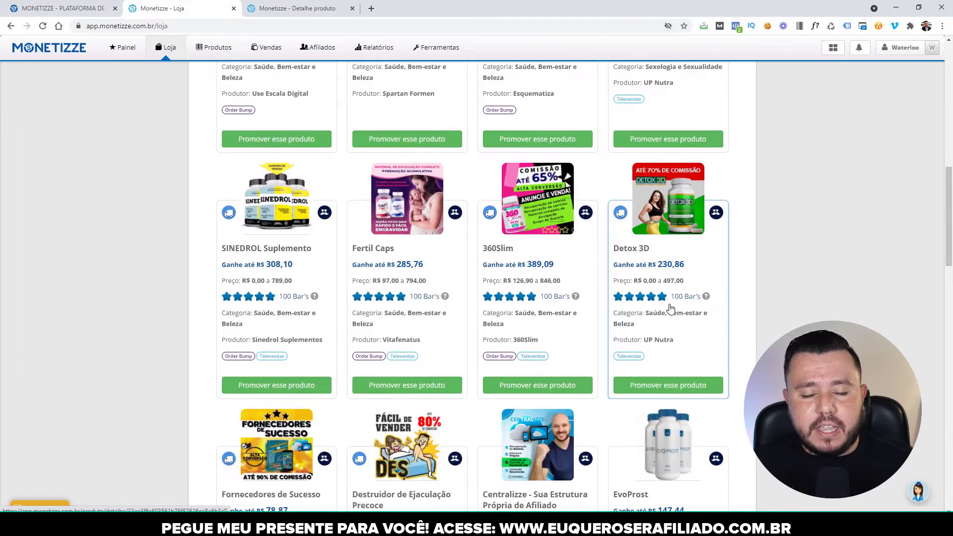
scroll(670, 308, "down", 5)
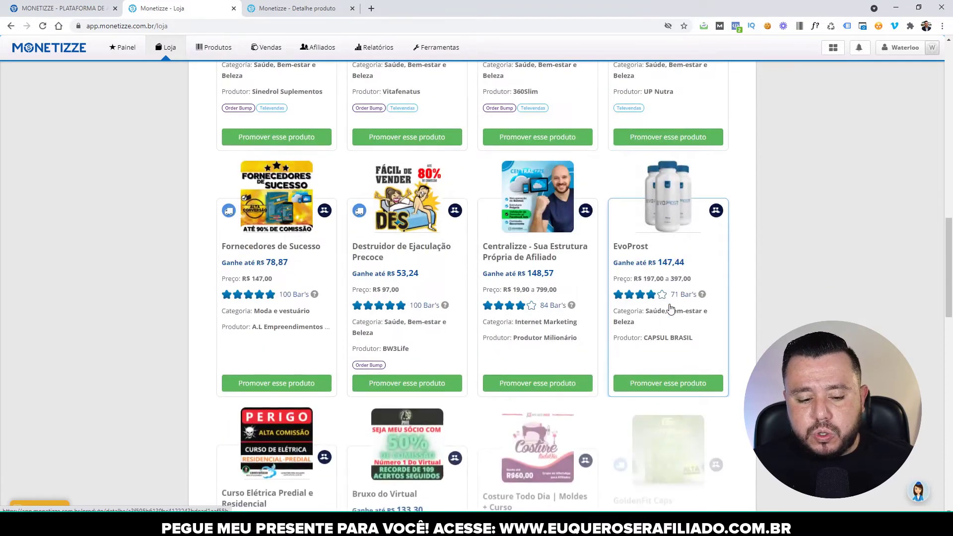
scroll(673, 322, "down", 6)
scroll(683, 368, "down", 6)
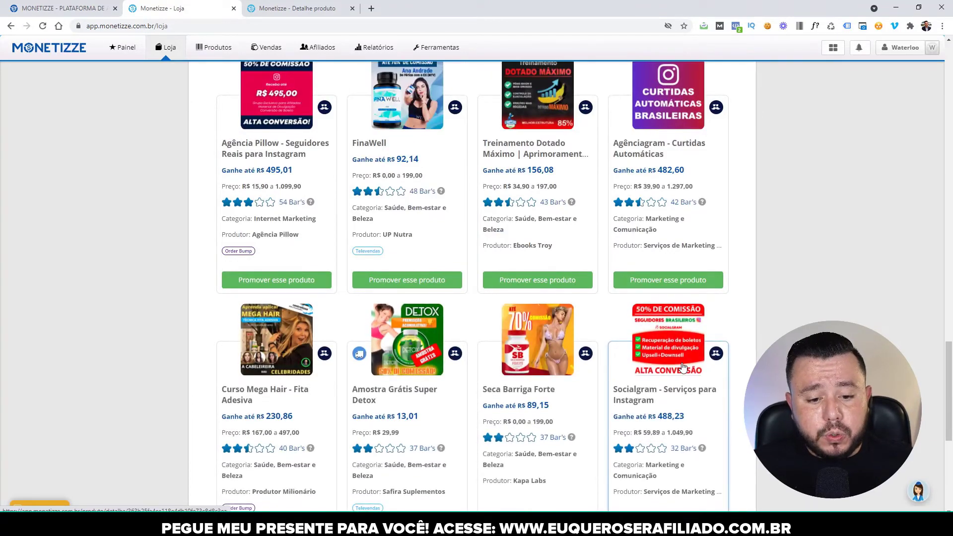
scroll(684, 367, "up", 20)
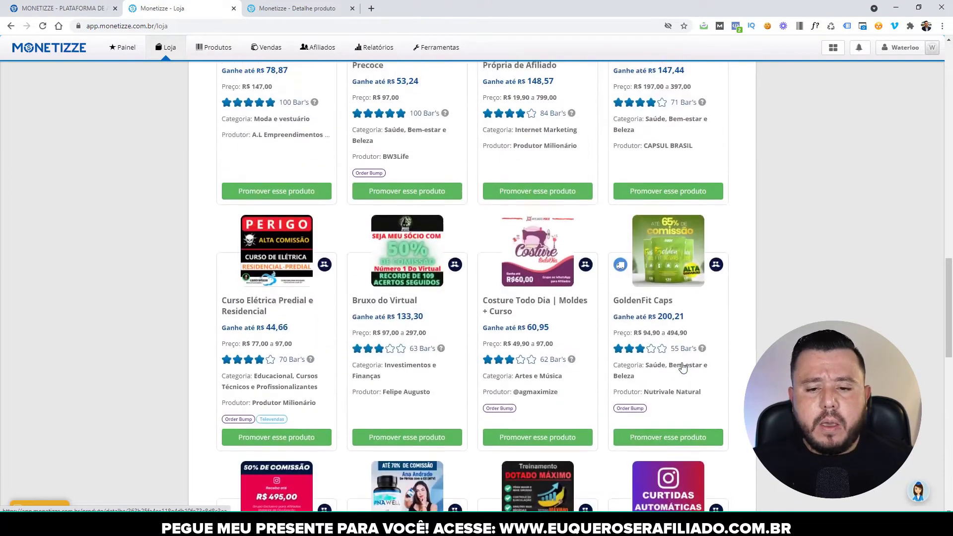
Step: Look back over the Dia dos Pais offers in the store, comparing commissions and prices up to the first row of products
scroll(683, 367, "up", 1)
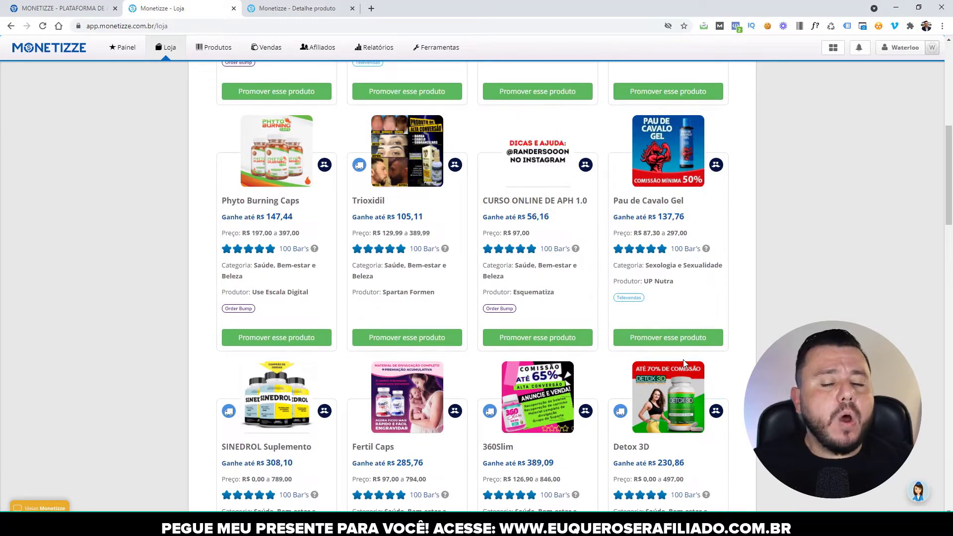
scroll(683, 364, "up", 7)
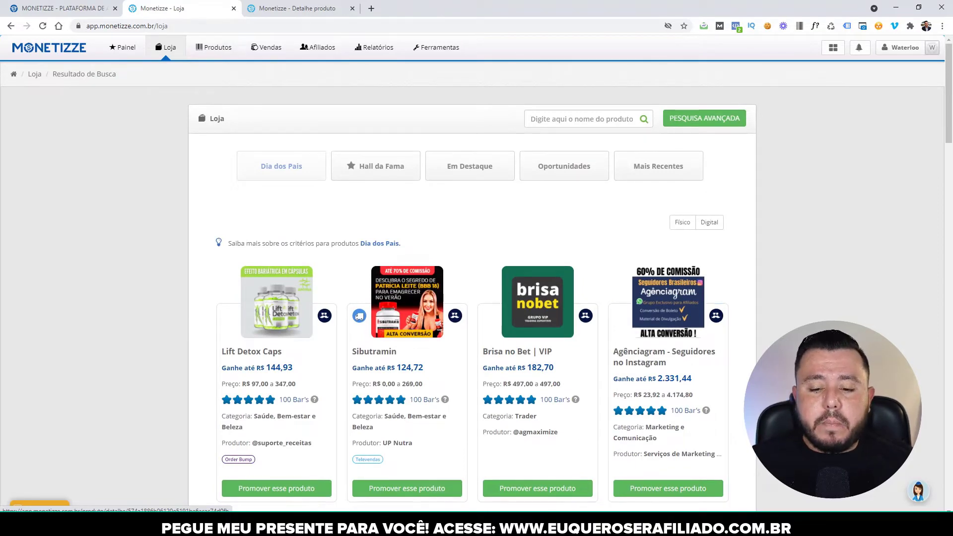
scroll(685, 366, "down", 2)
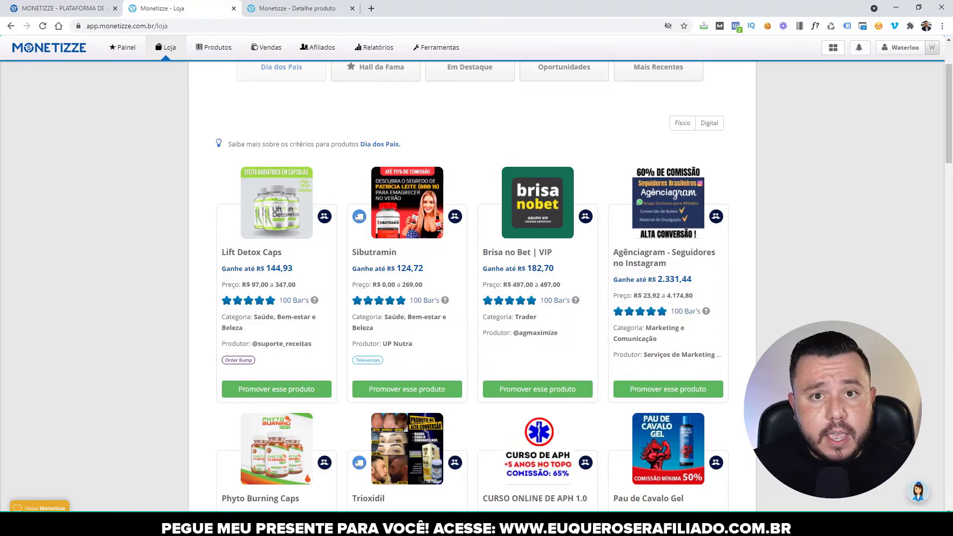
scroll(472, 286, "up", 2)
scroll(473, 286, "down", 3)
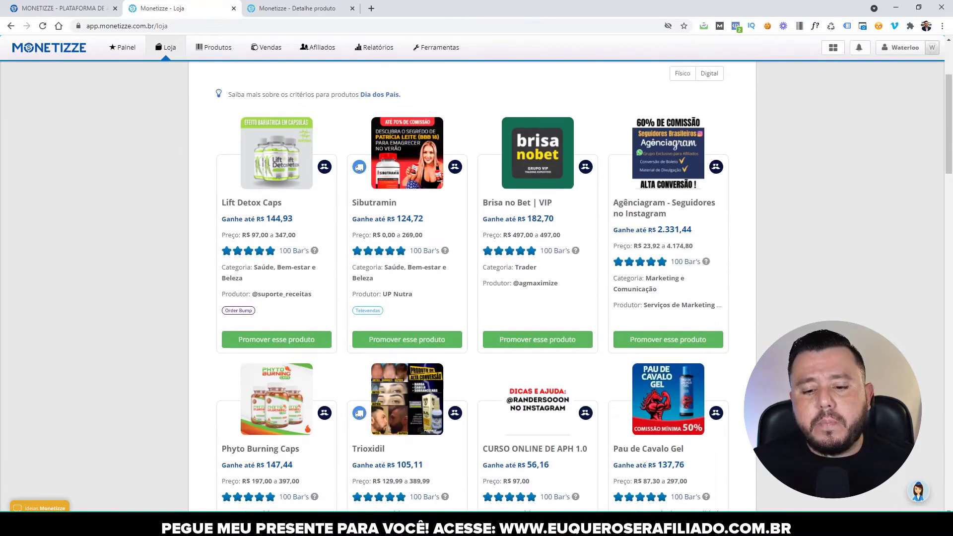
scroll(473, 286, "down", 5)
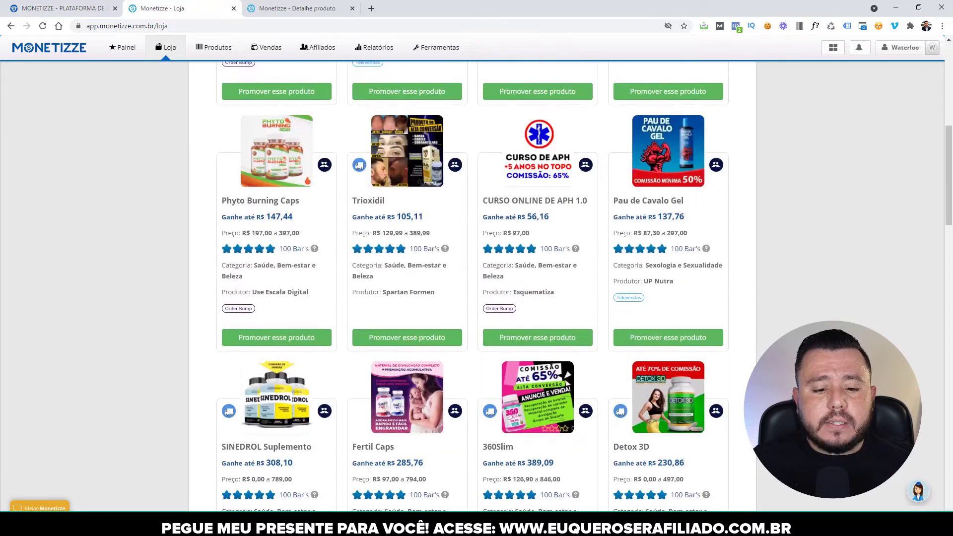
scroll(473, 287, "up", 1)
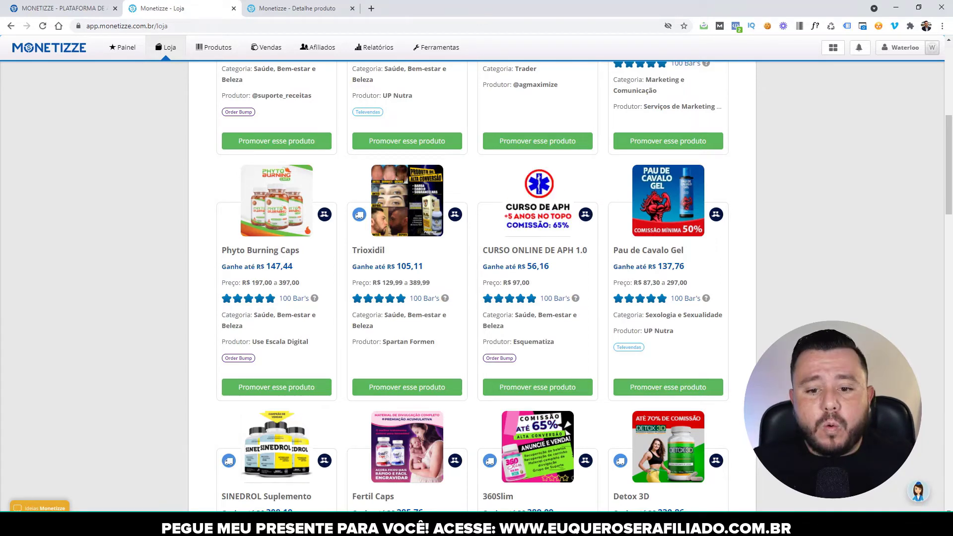
scroll(477, 288, "up", 3)
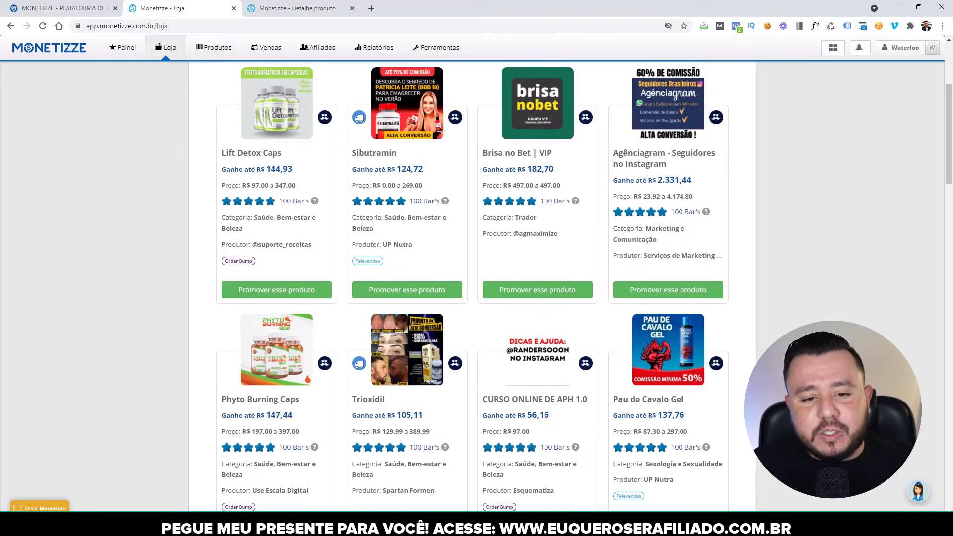
scroll(476, 288, "up", 4)
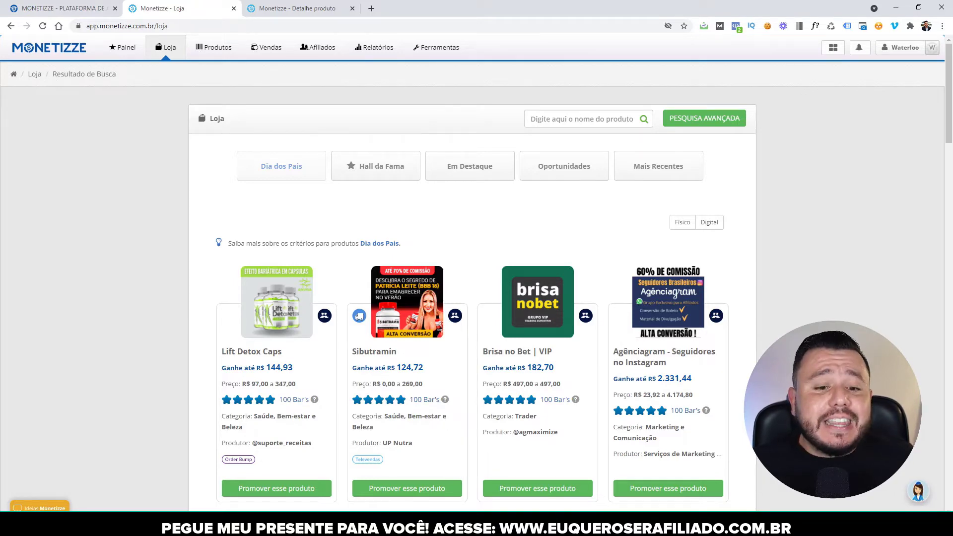
scroll(477, 288, "down", 6)
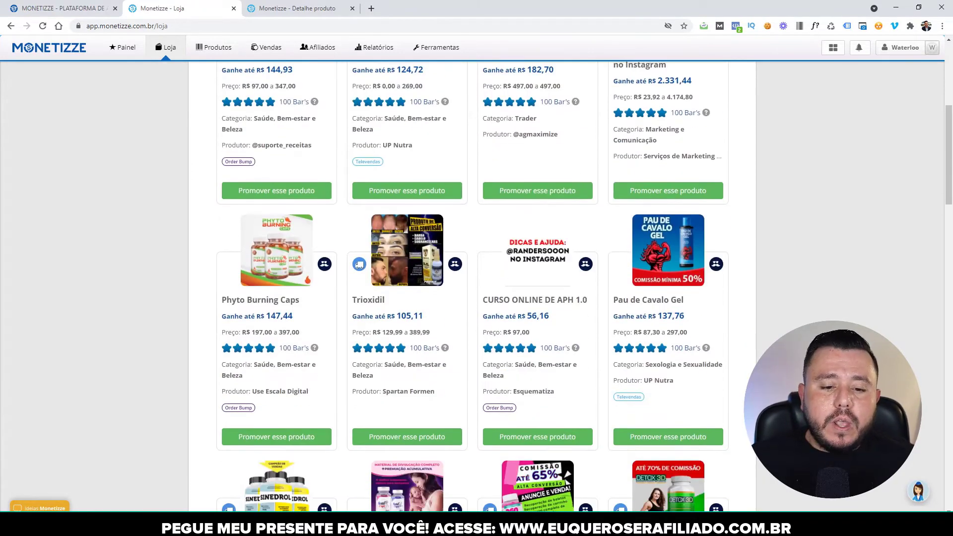
scroll(477, 288, "down", 2)
scroll(477, 288, "up", 1)
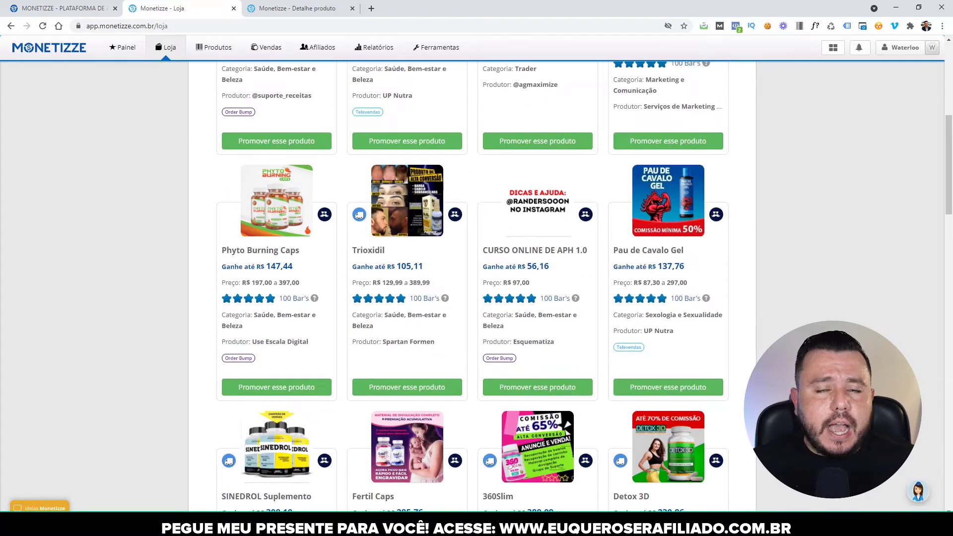
scroll(477, 288, "up", 7)
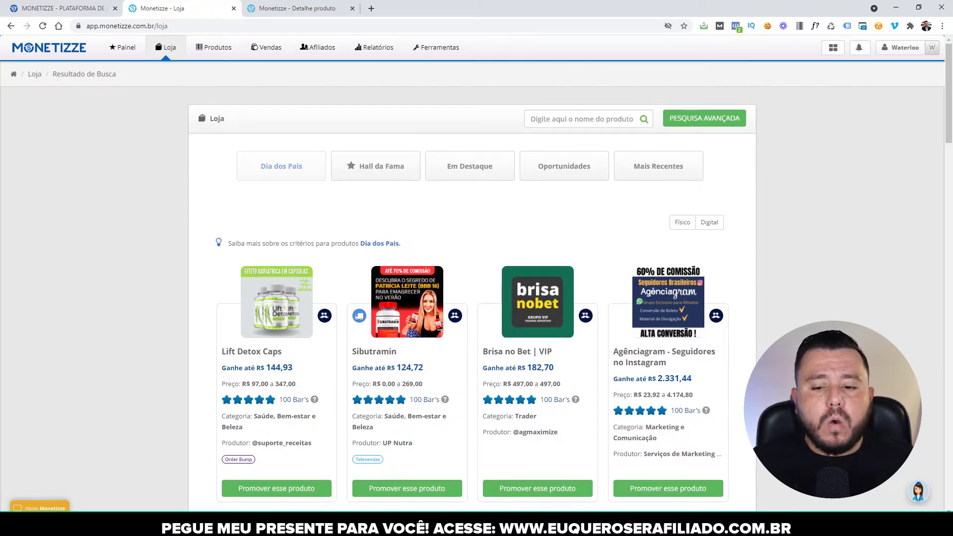
scroll(476, 288, "down", 6)
scroll(476, 288, "up", 5)
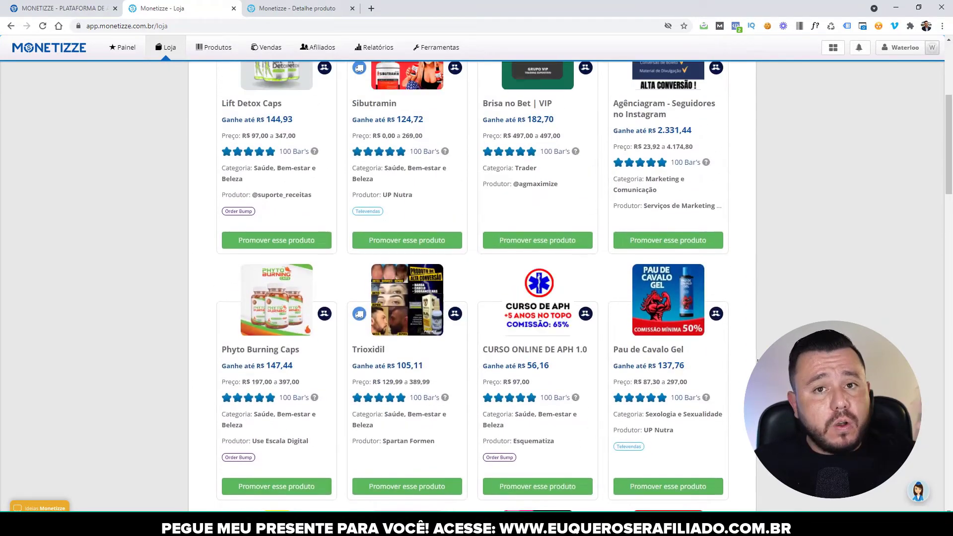
scroll(477, 288, "up", 1)
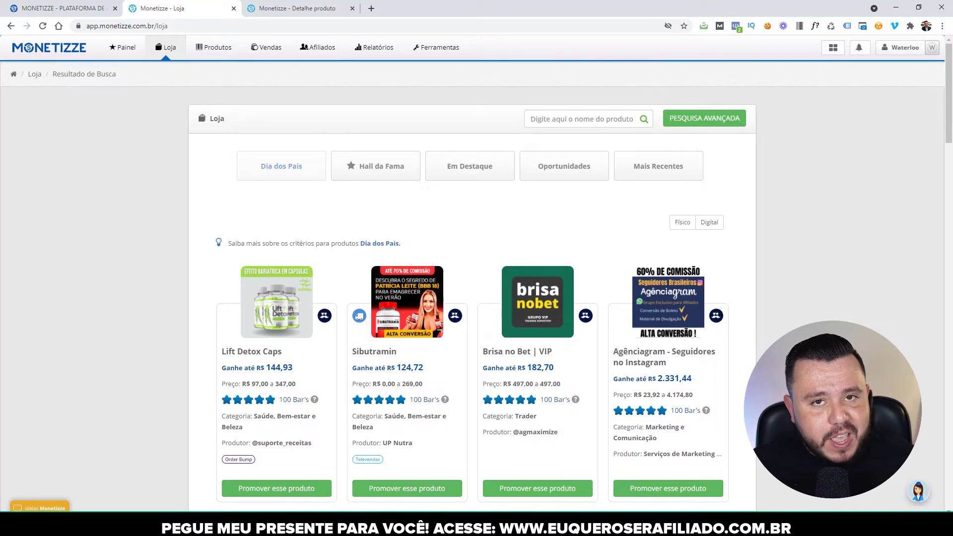
scroll(752, 372, "down", 5)
scroll(752, 371, "up", 3)
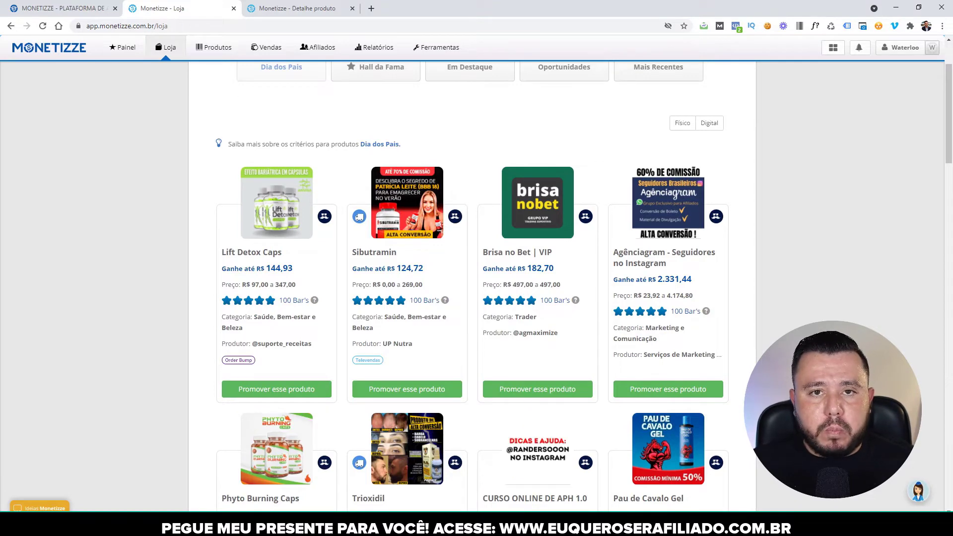
scroll(751, 371, "up", 2)
scroll(752, 370, "down", 2)
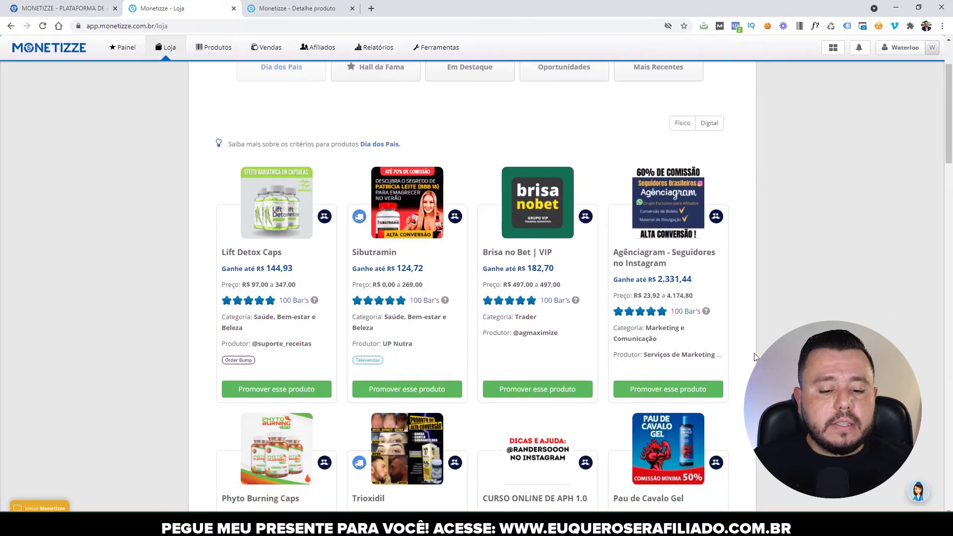
scroll(755, 357, "up", 2)
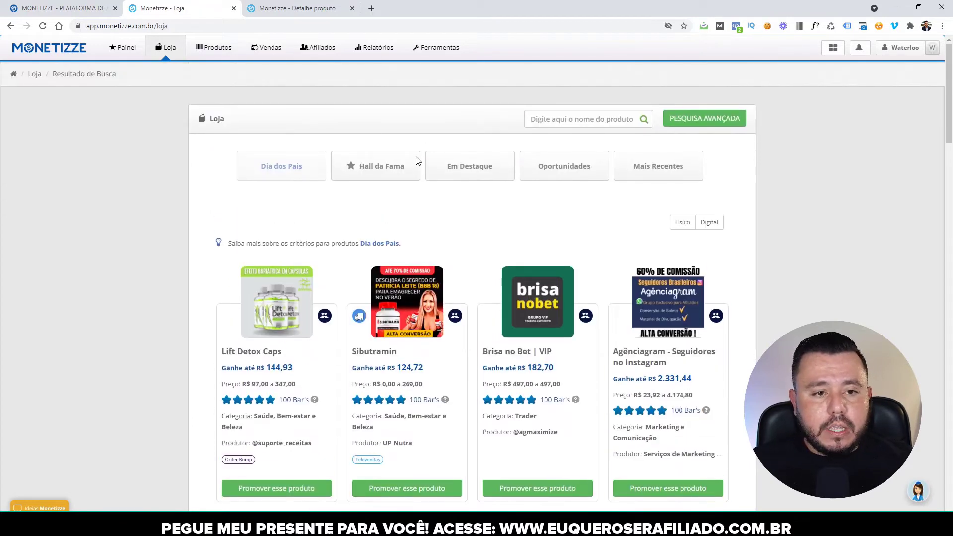
Step: View the Lift Detox Caps promotion links and return to the store to look over the first rows of products
left_click(297, 8)
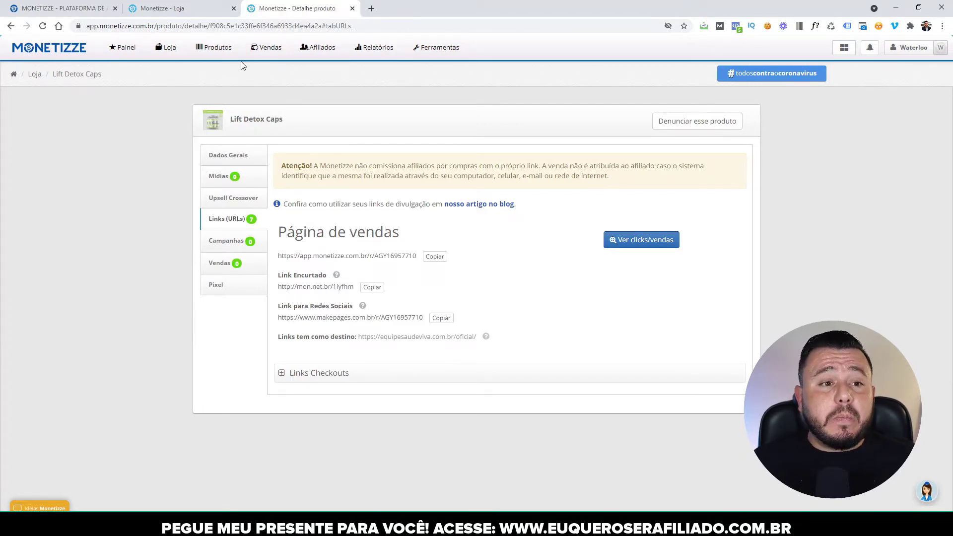
left_click(217, 10)
scroll(471, 212, "down", 4)
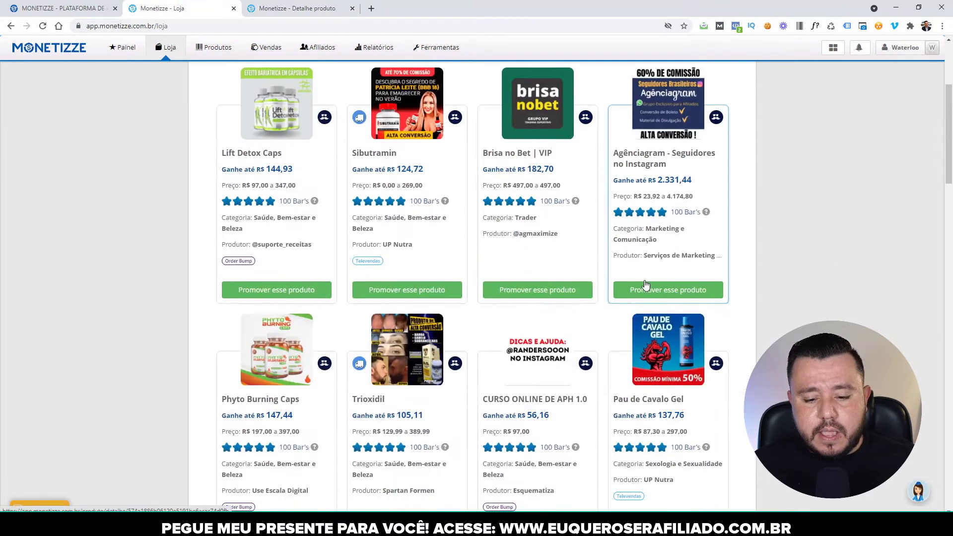
scroll(471, 212, "up", 4)
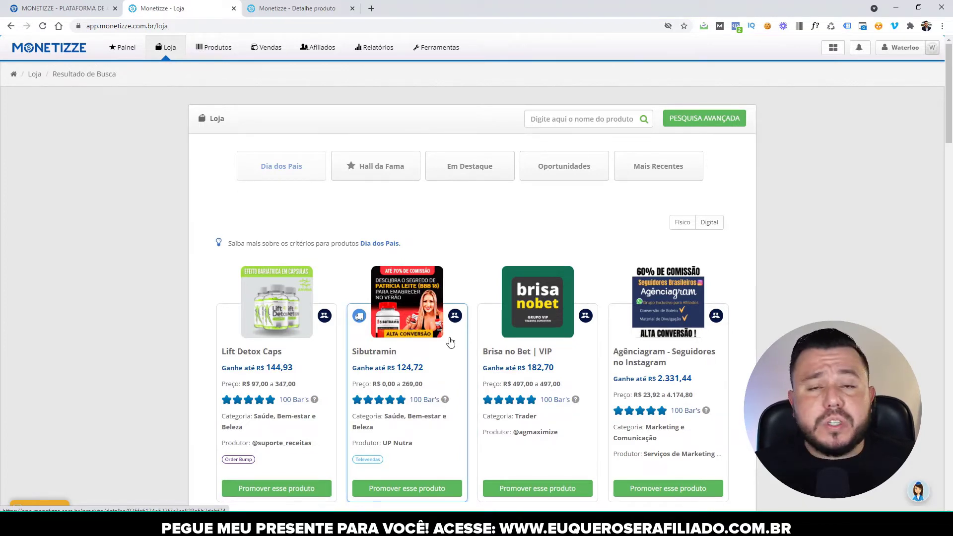
scroll(450, 342, "down", 3)
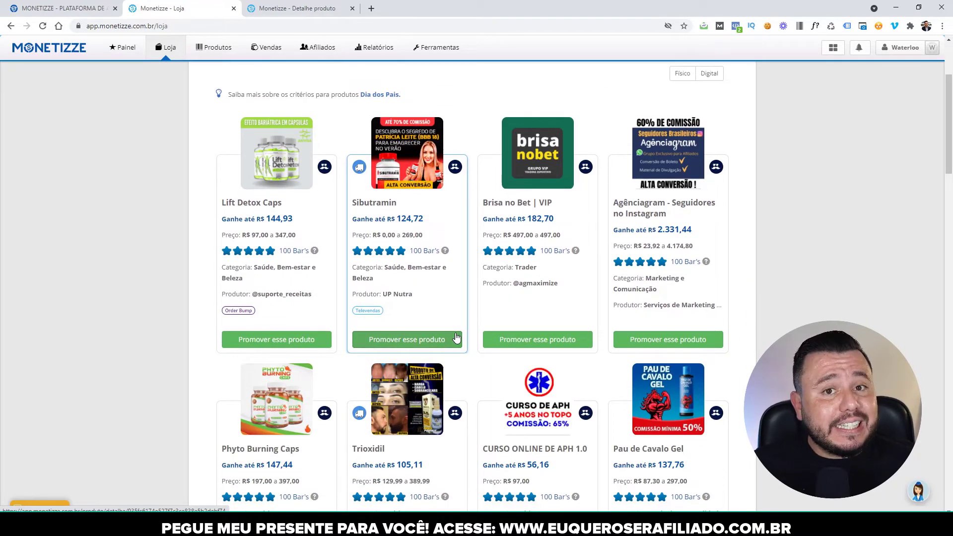
scroll(427, 351, "up", 3)
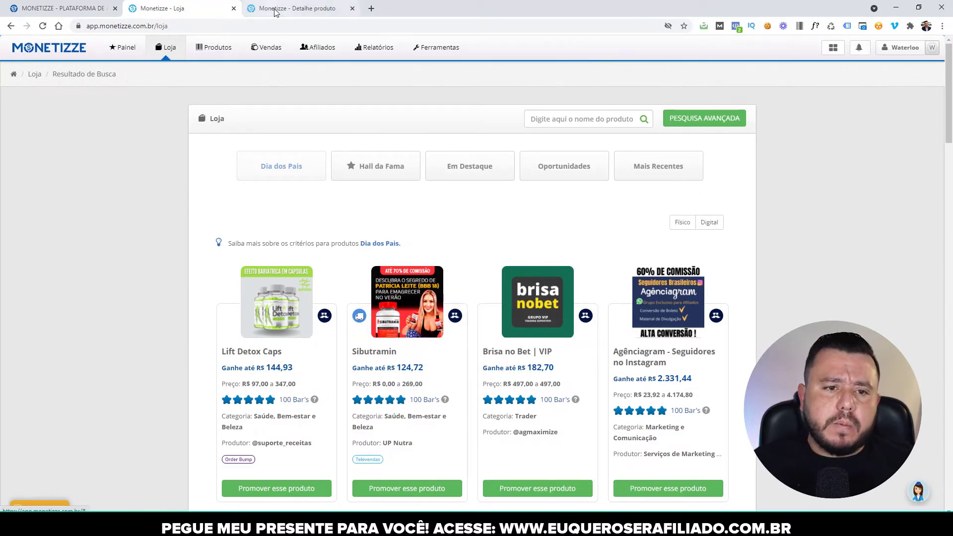
Step: Recheck the sales page links of Lift Detox Caps and compare the other Dia dos Pais products available for promotion
left_click(297, 9)
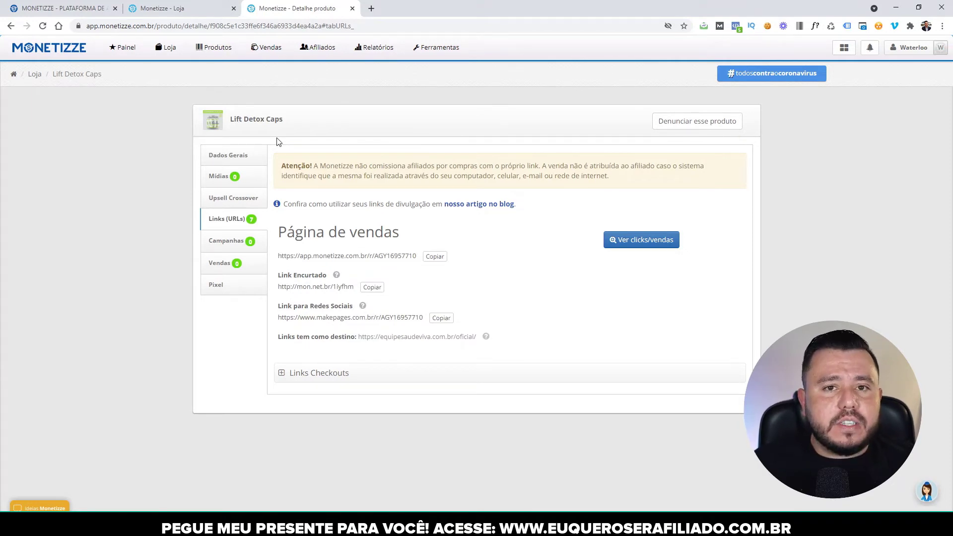
left_click(188, 14)
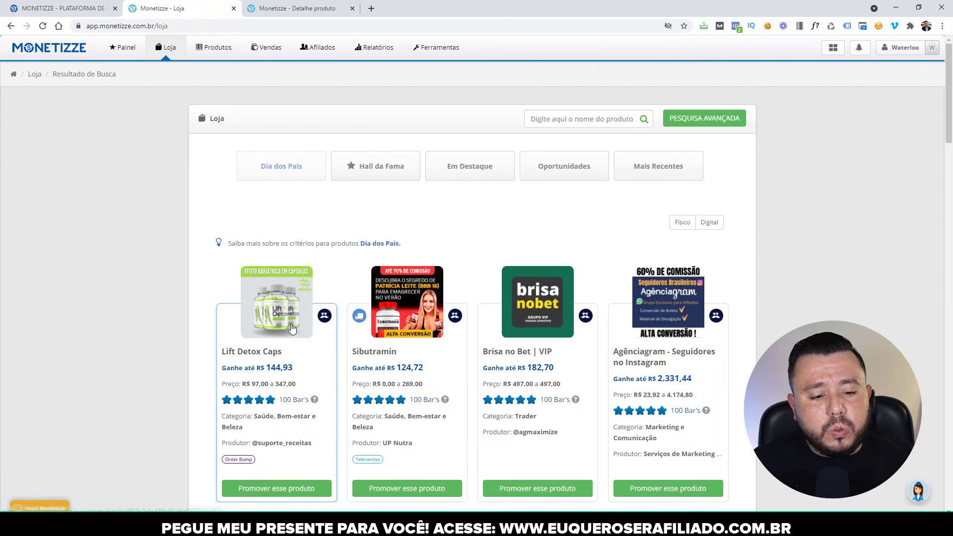
scroll(295, 329, "down", 1)
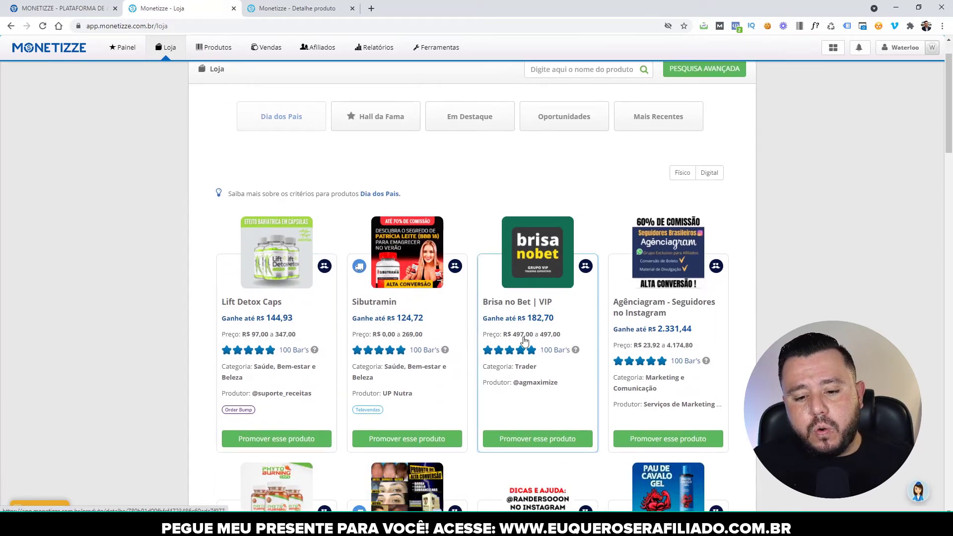
scroll(537, 335, "down", 5)
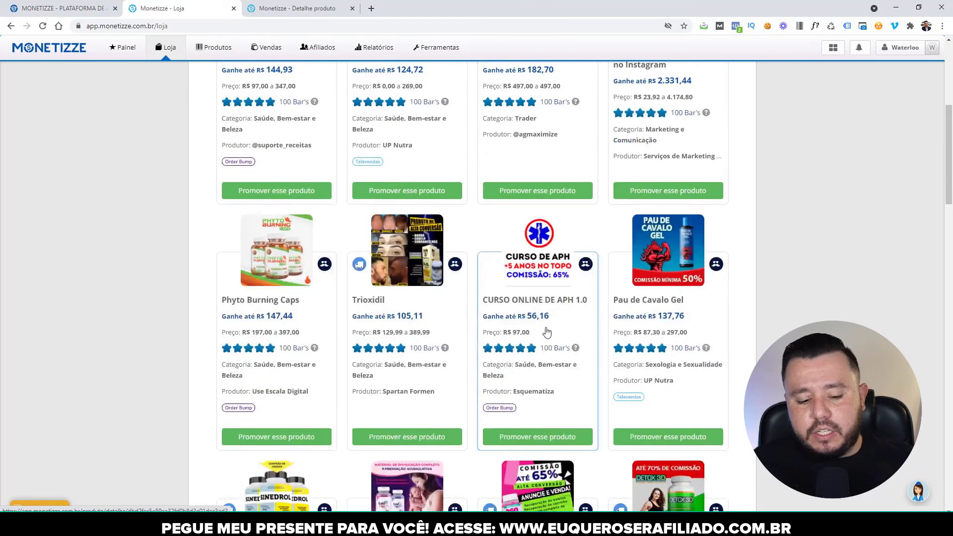
scroll(542, 331, "up", 6)
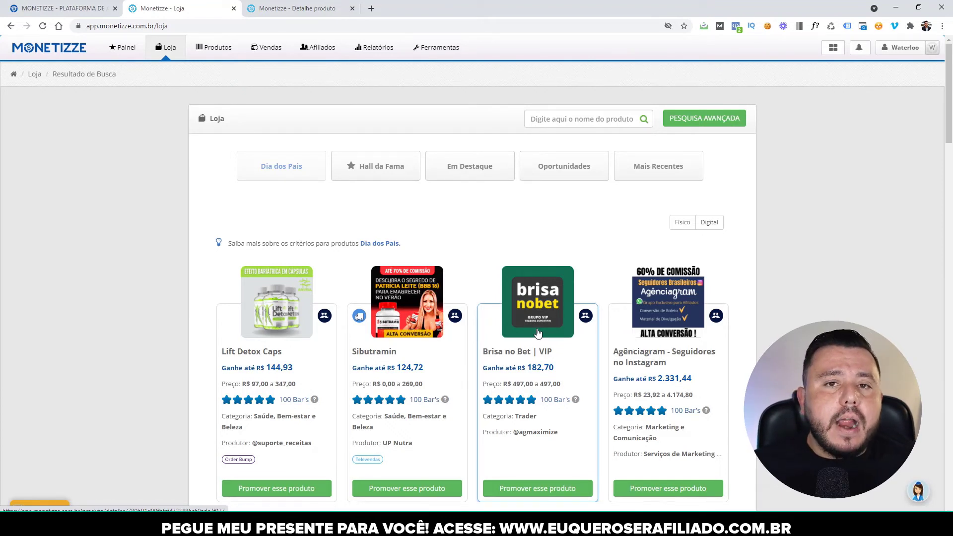
left_click(326, 11)
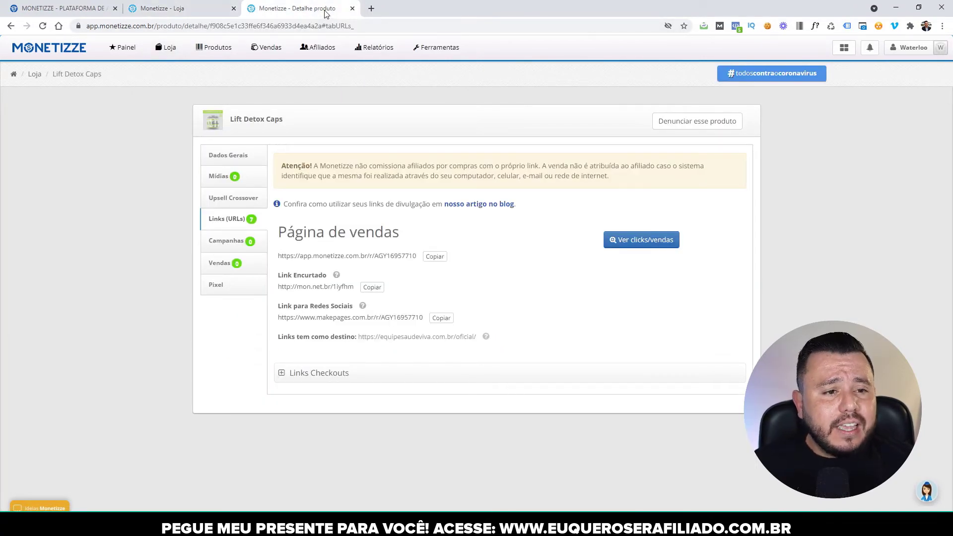
left_click(201, 10)
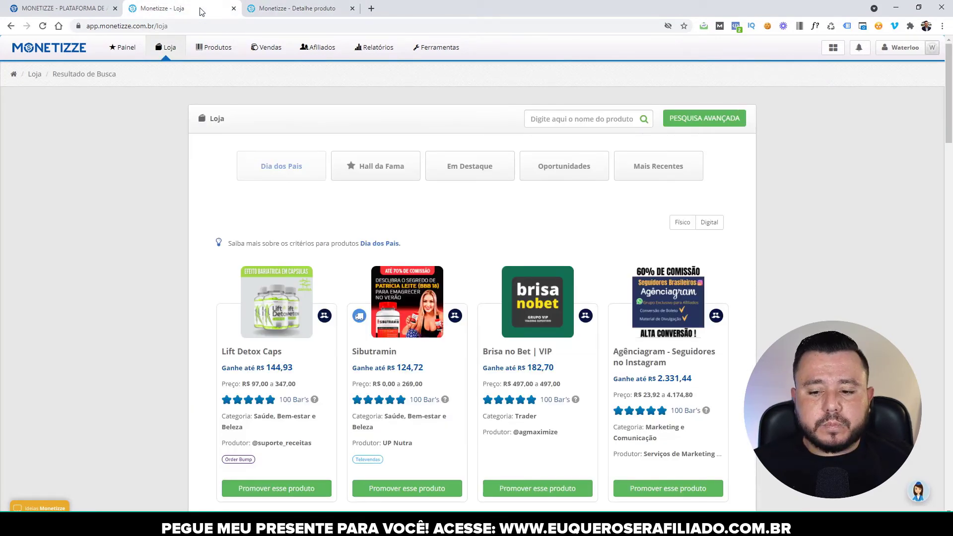